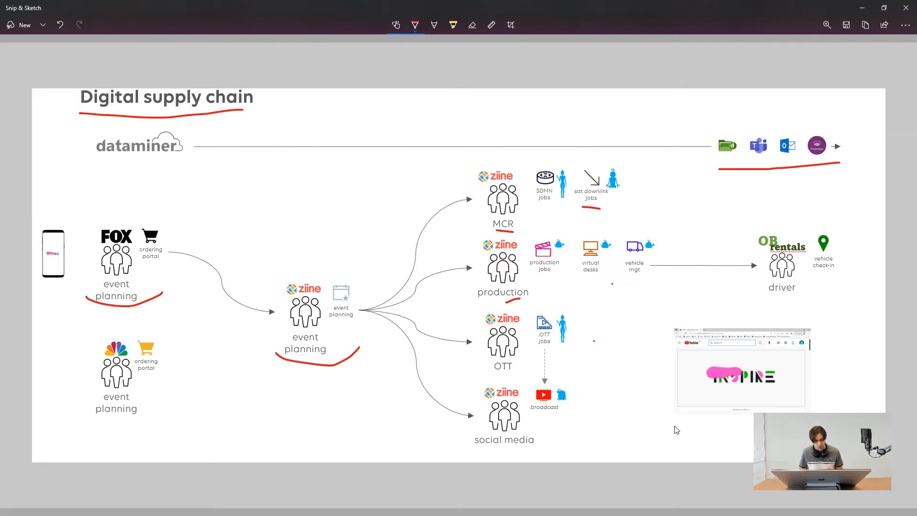
- Underline the YouTube preview in the Digital supply chain diagram with the red pen
left_click_drag(673, 426, 753, 425)
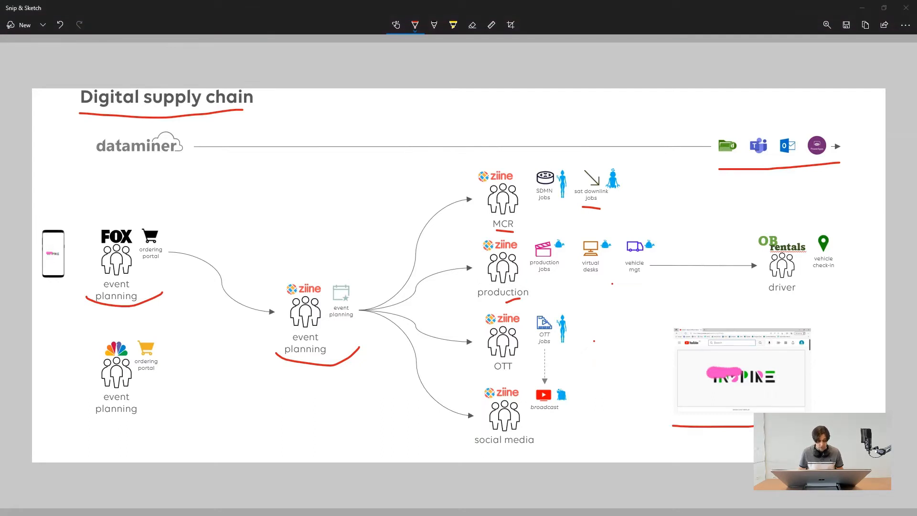
- Switch to the Production app in the browser, filter the jobs to today and open the NY Jets vs Miami Dolphins job
key("alt+Tab")
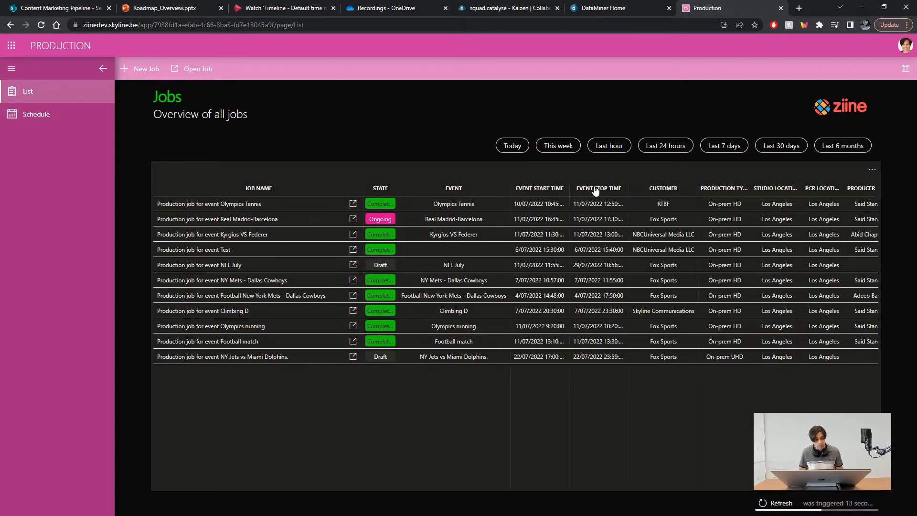
left_click_drag(507, 485, 387, 484)
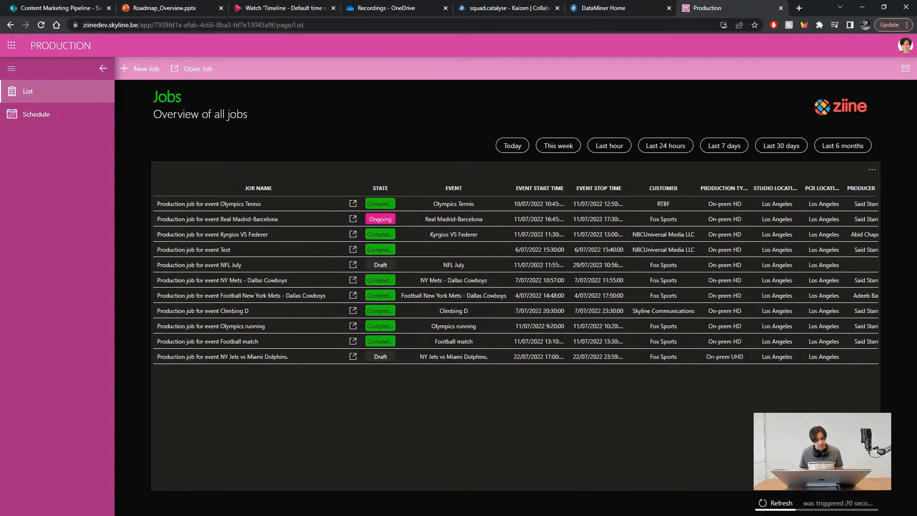
left_click(513, 146)
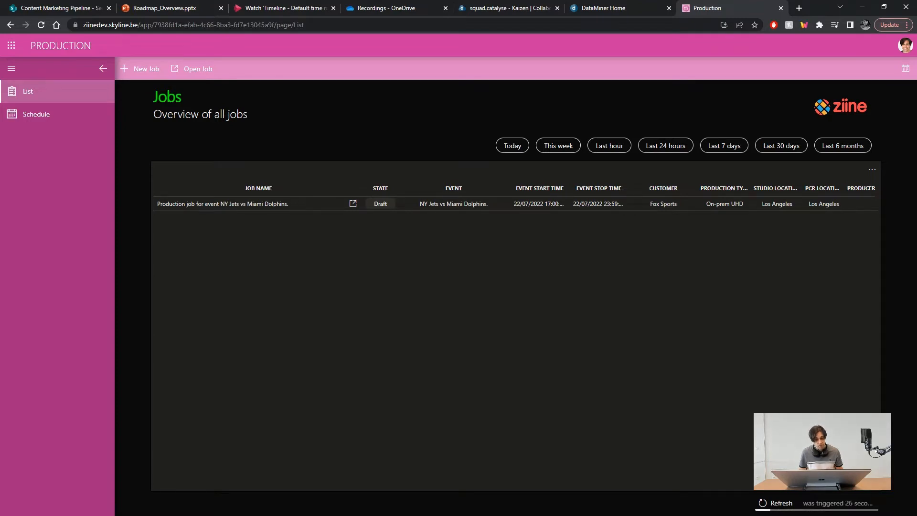
left_click(227, 203)
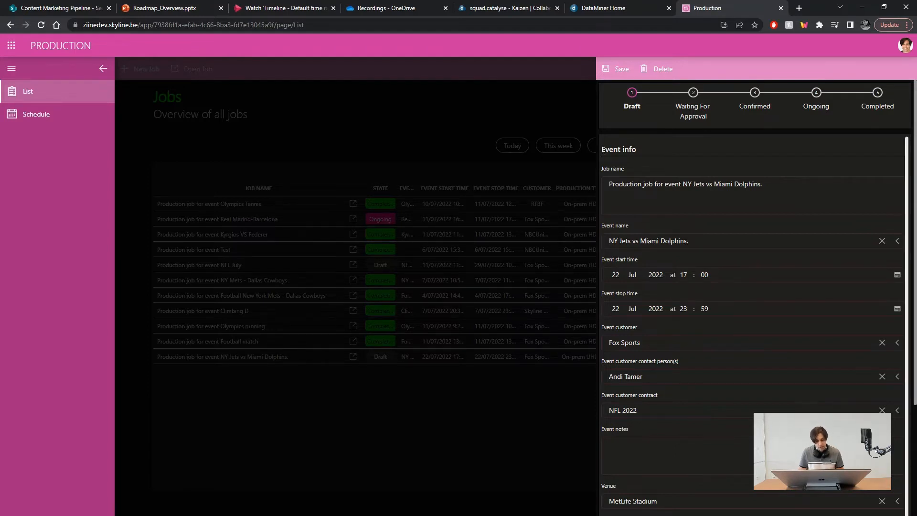
- Review the job's event info and production info sections
left_click_drag(610, 151, 641, 148)
scroll(727, 205, "down", 2)
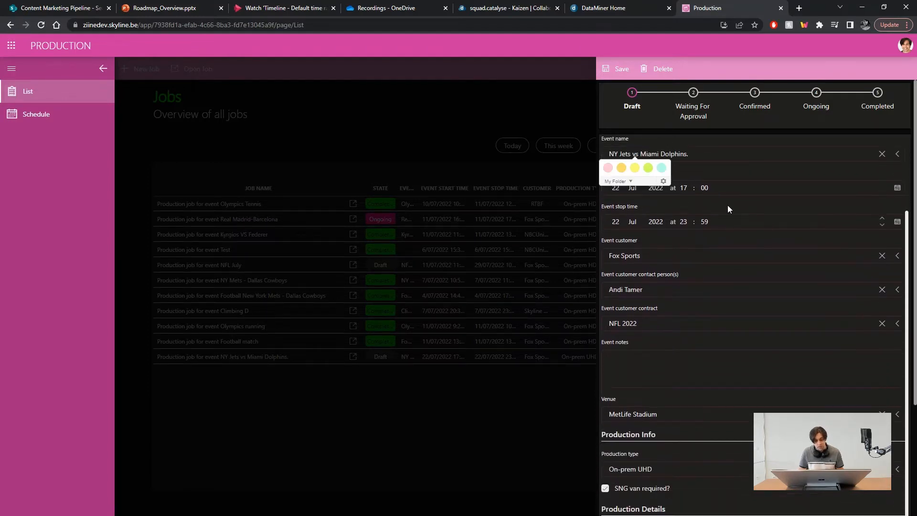
scroll(784, 209, "down", 3)
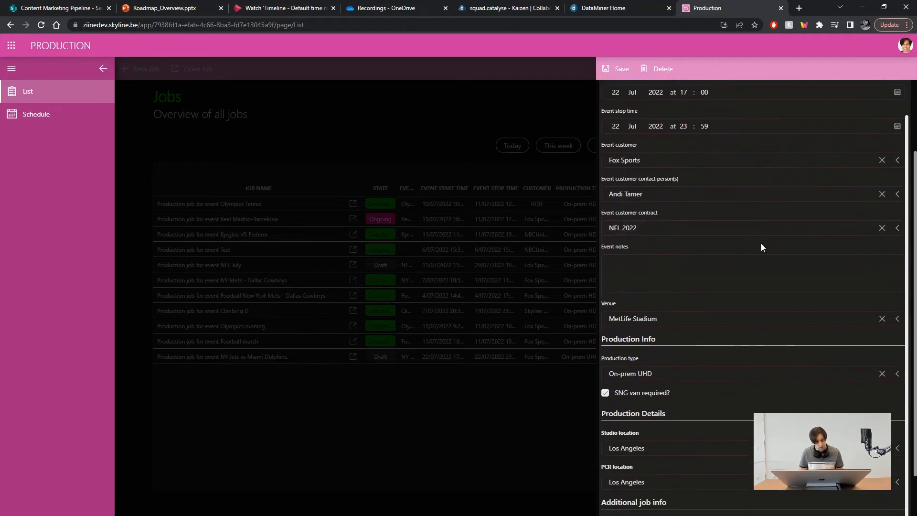
scroll(755, 243, "down", 1)
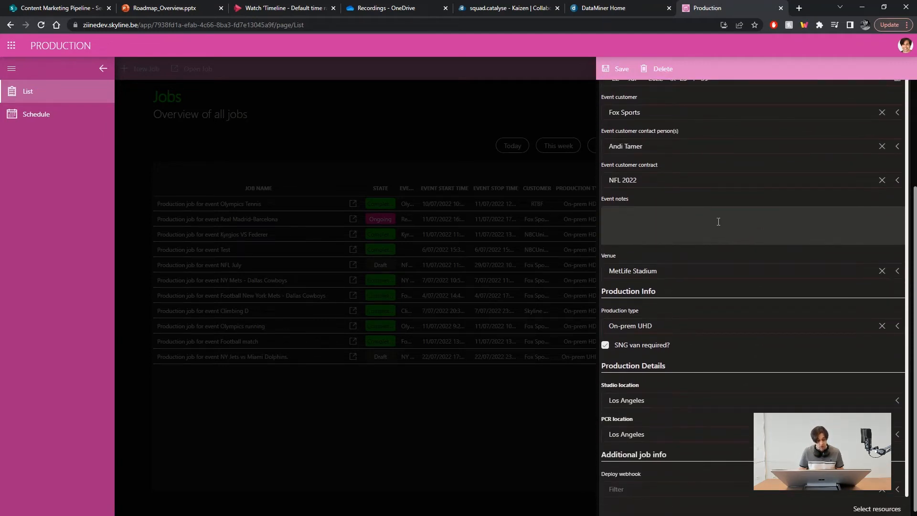
scroll(621, 286, "down", 1)
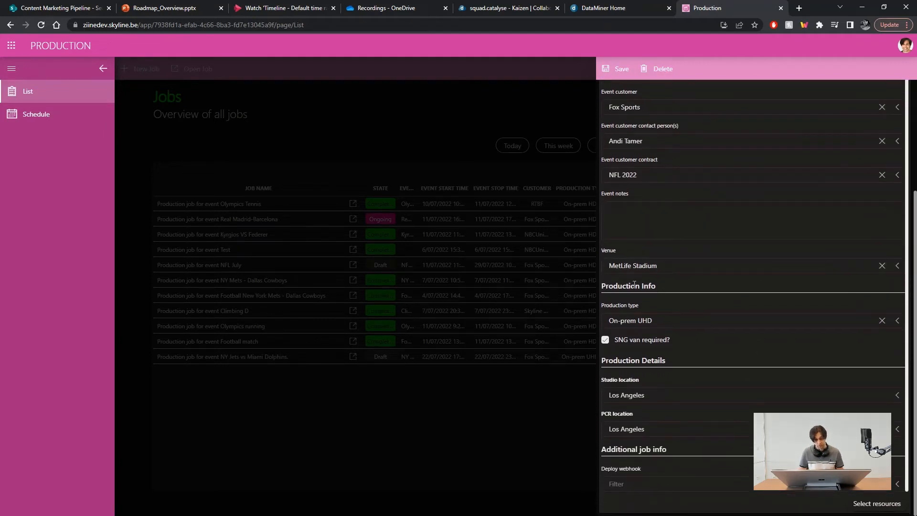
left_click_drag(604, 286, 666, 283)
left_click(676, 282)
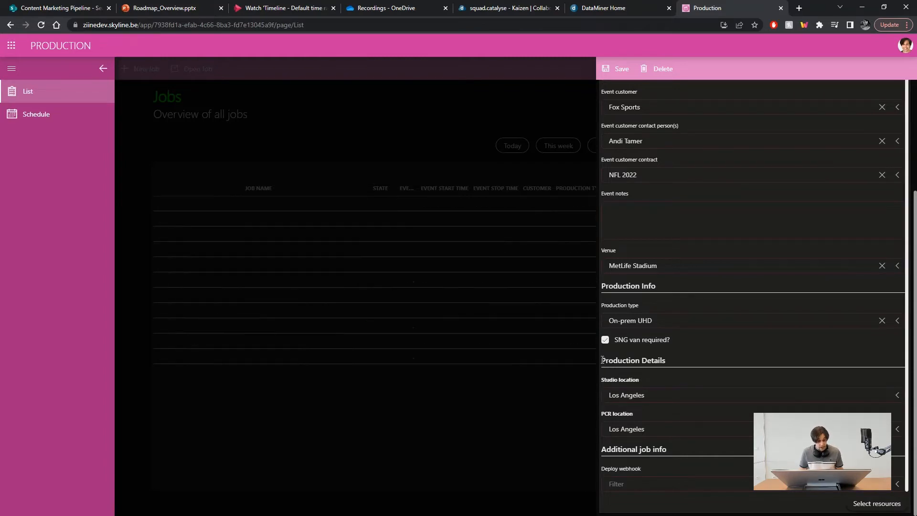
- Review the job's production details and check which studio locations can be chosen
left_click_drag(602, 360, 669, 357)
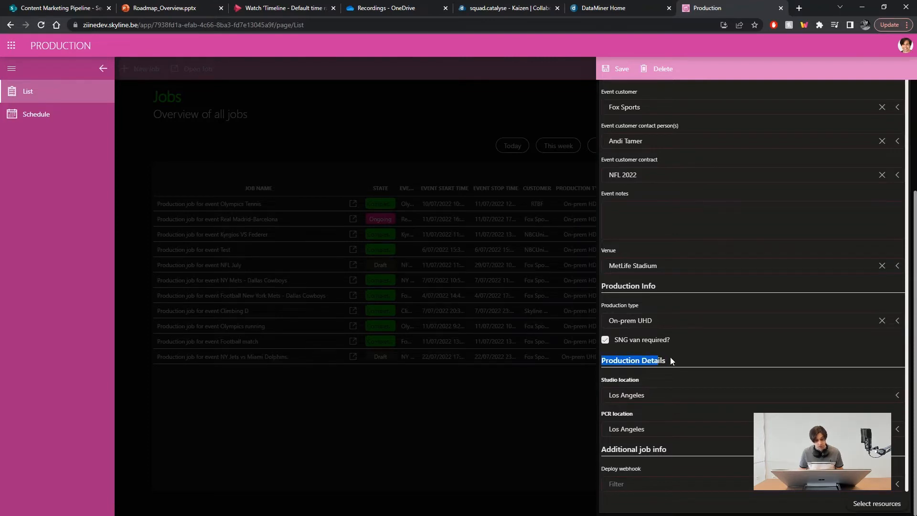
left_click(637, 393)
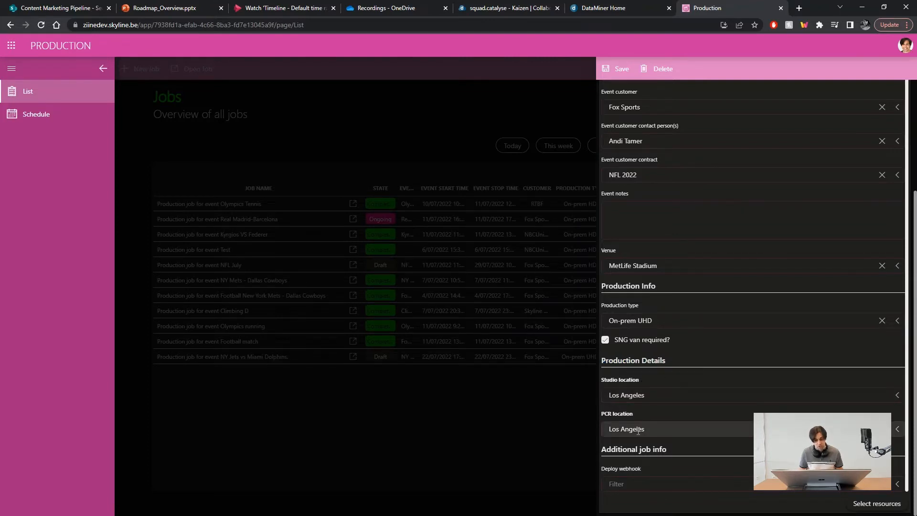
left_click(651, 395)
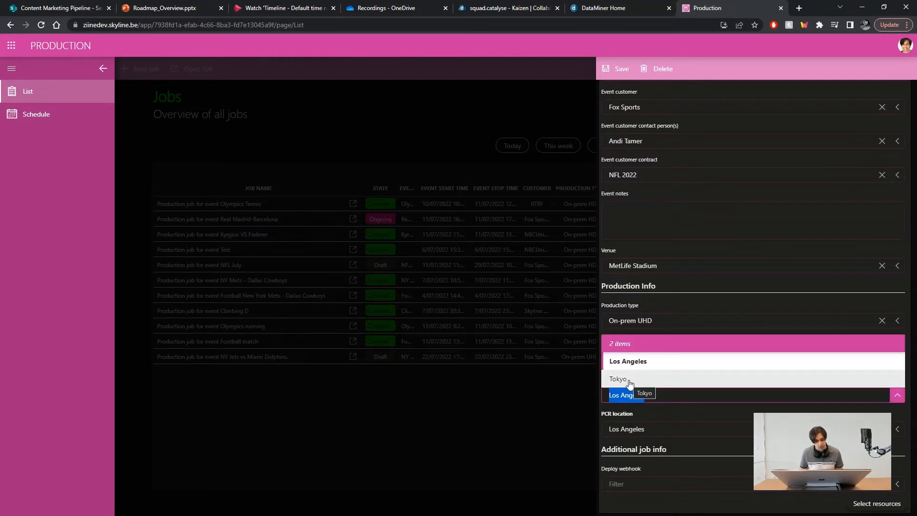
left_click(573, 387)
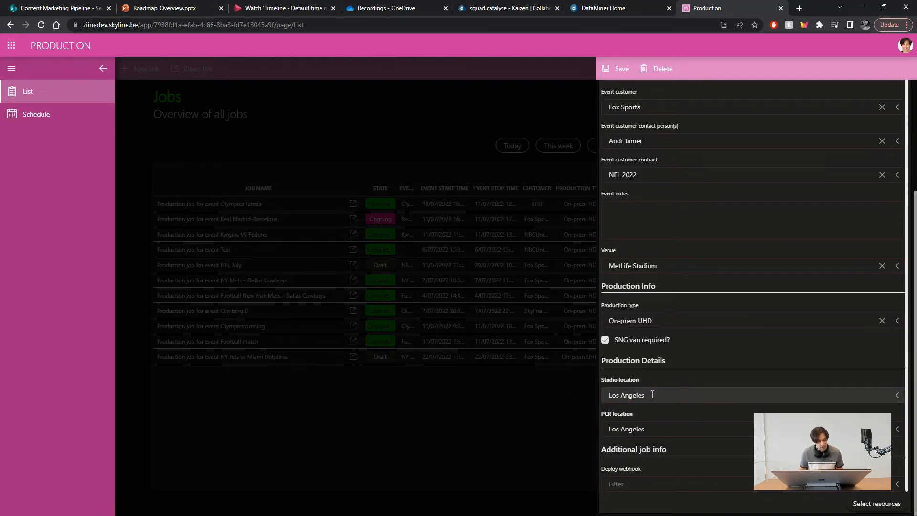
- Open the job's resource selection and check the options for the producer, OB truck and SNG van
left_click(872, 506)
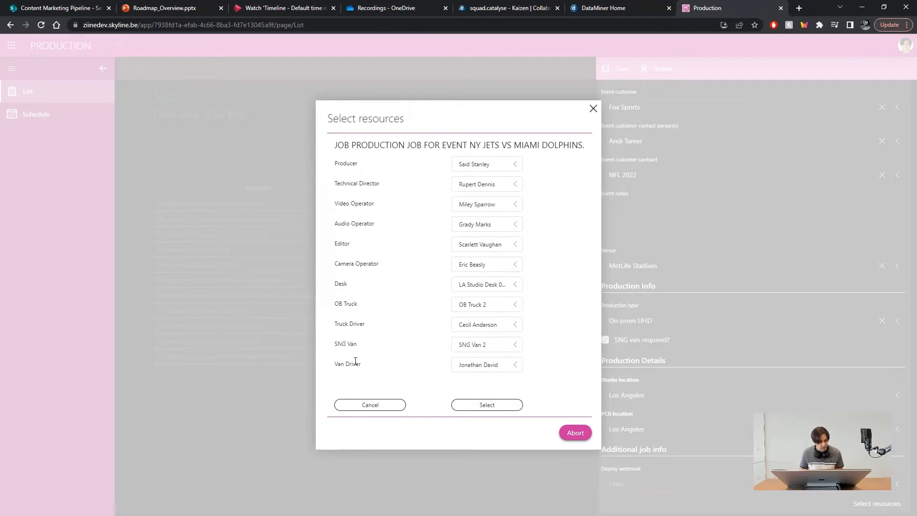
left_click(492, 167)
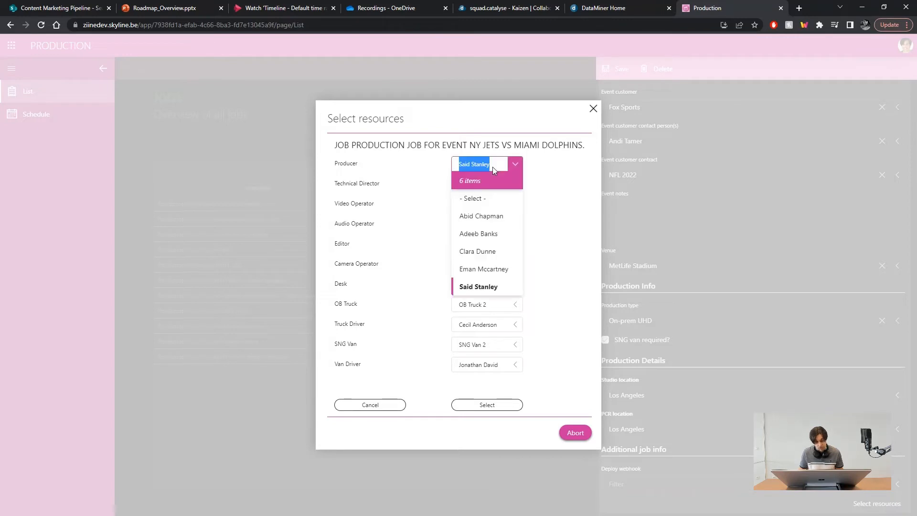
left_click(419, 208)
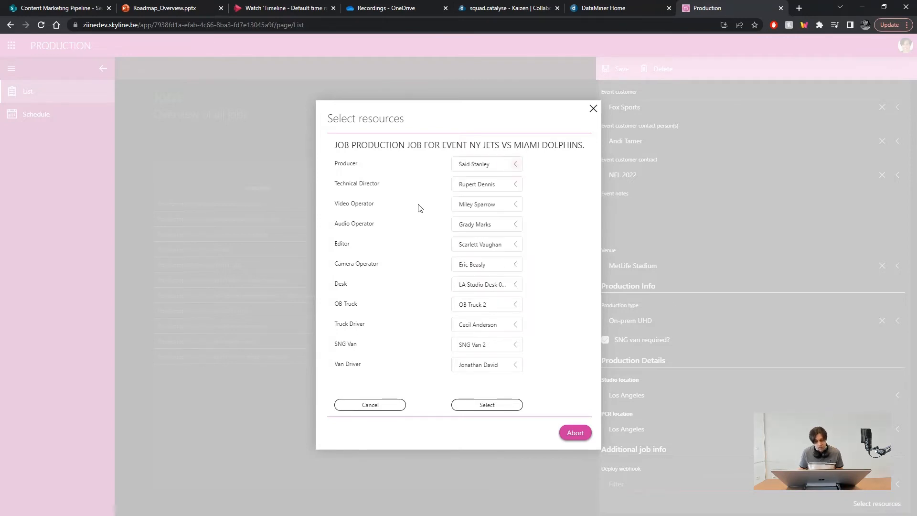
left_click(487, 302)
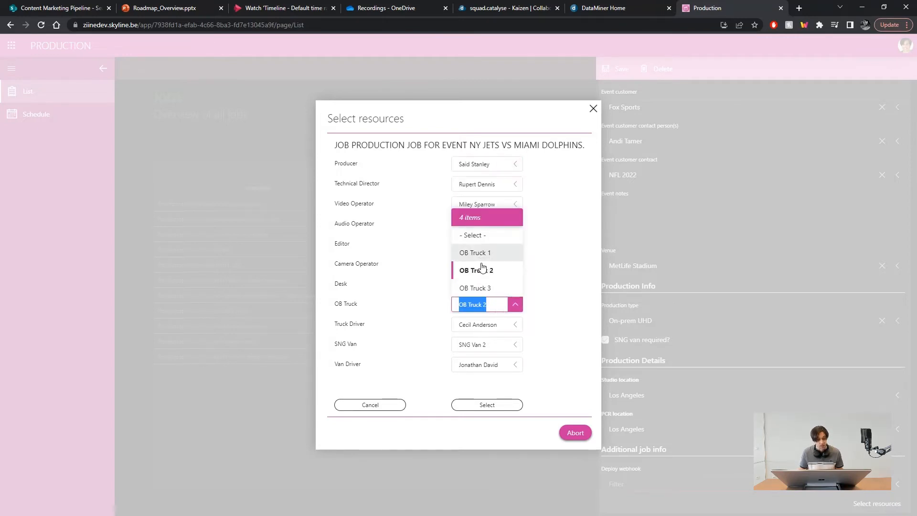
left_click(406, 247)
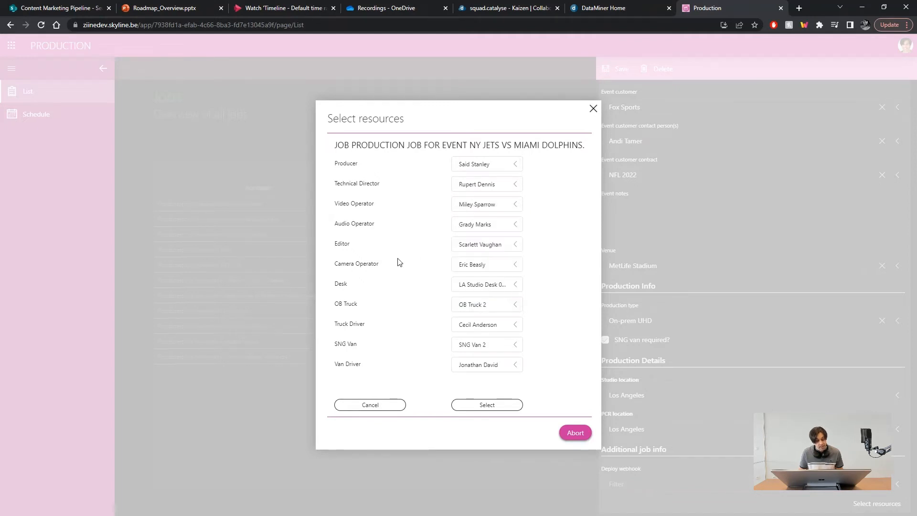
left_click(473, 341)
left_click(420, 289)
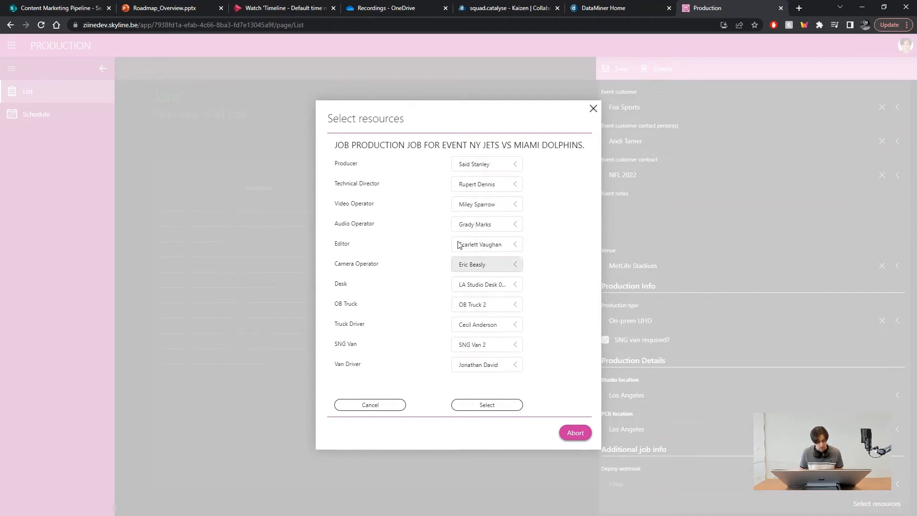
- Assign the second listed person as video operator and confirm the selected resources for the job
left_click(481, 205)
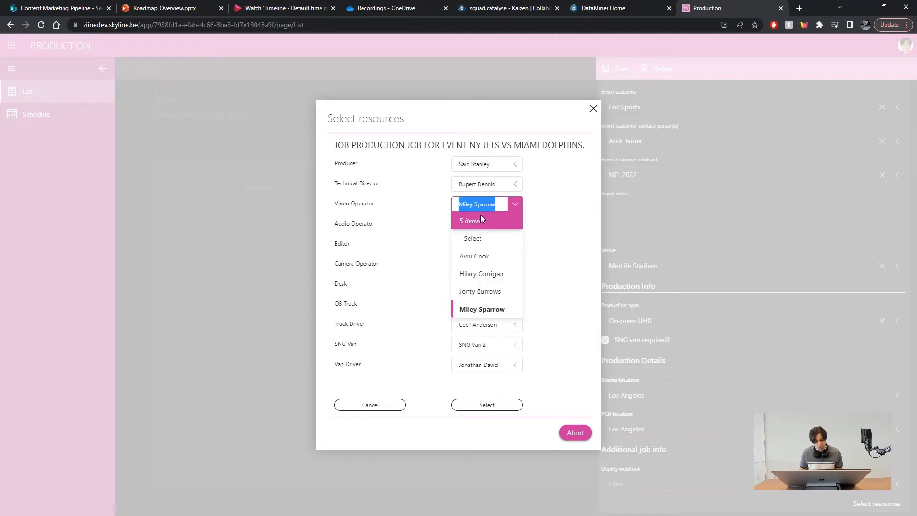
left_click(473, 275)
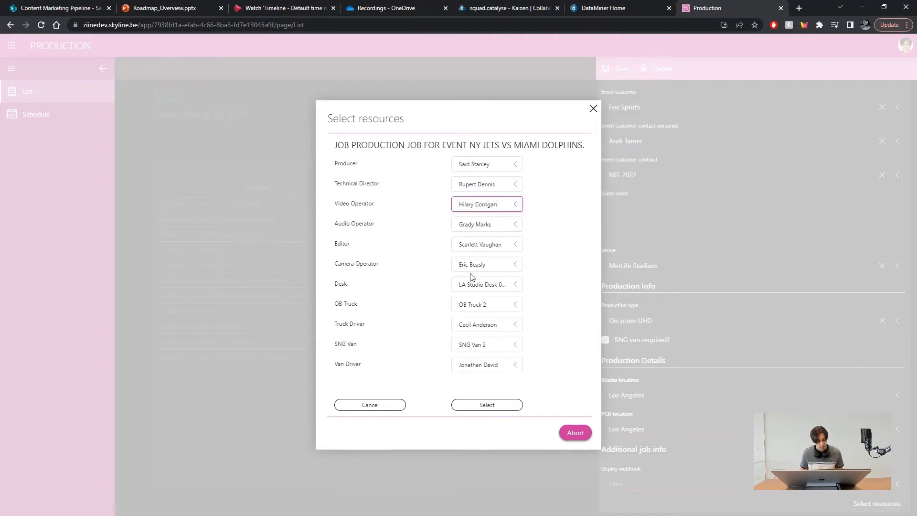
left_click(476, 405)
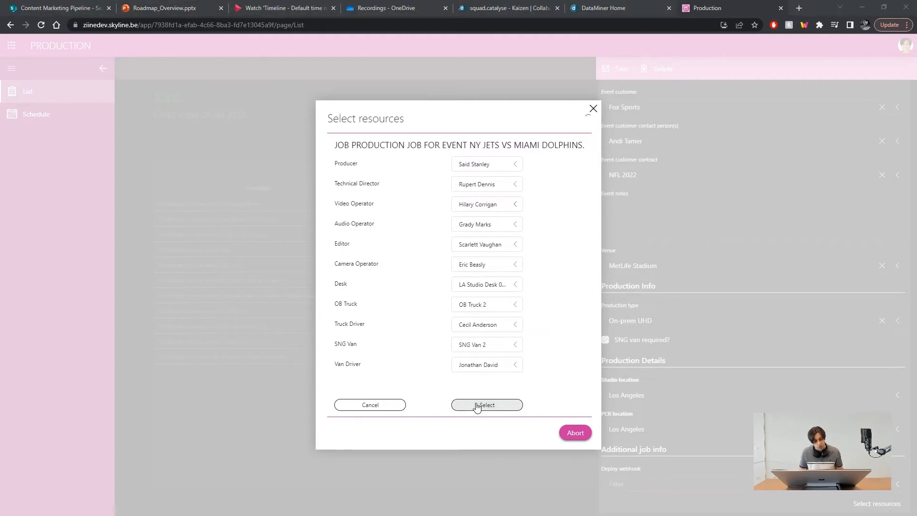
- Switch to the "What is it?" slide in Snip & Sketch and circle Resource scheduling with the red pen
key("alt+Tab")
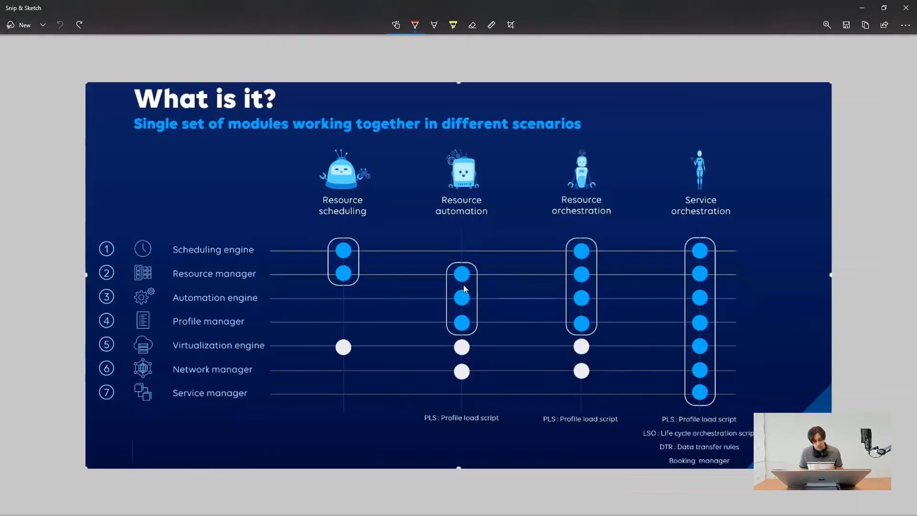
left_click(413, 25)
left_click(310, 131)
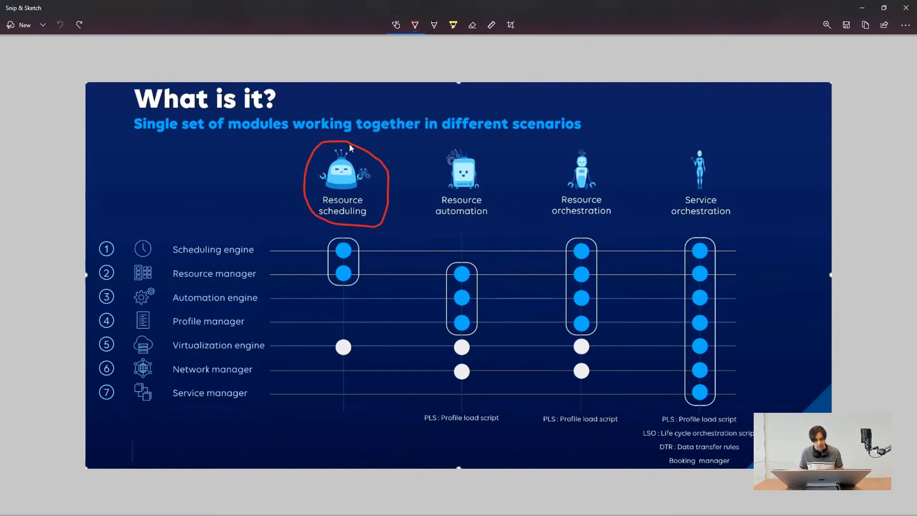
left_click_drag(350, 144, 349, 143)
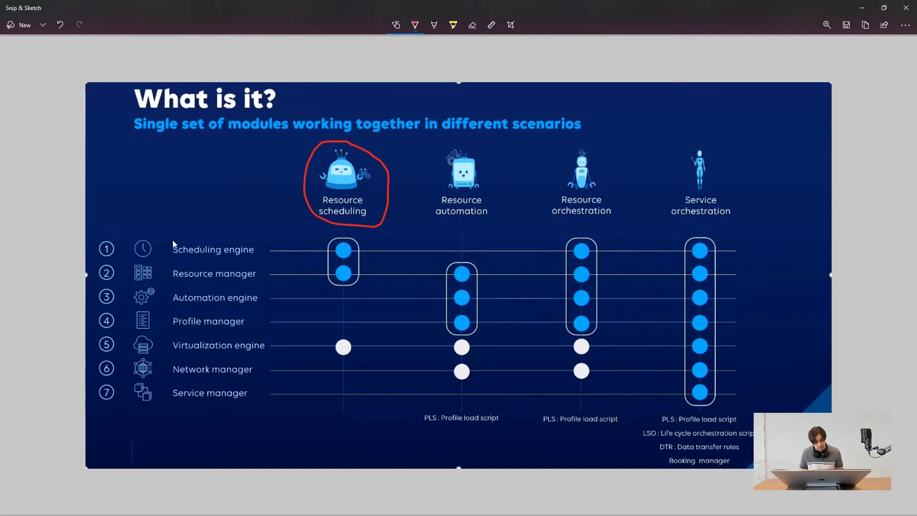
- Bracket Scheduling engine and Resource manager in red and cross out Automation engine on the slide
left_click_drag(173, 274, 178, 283)
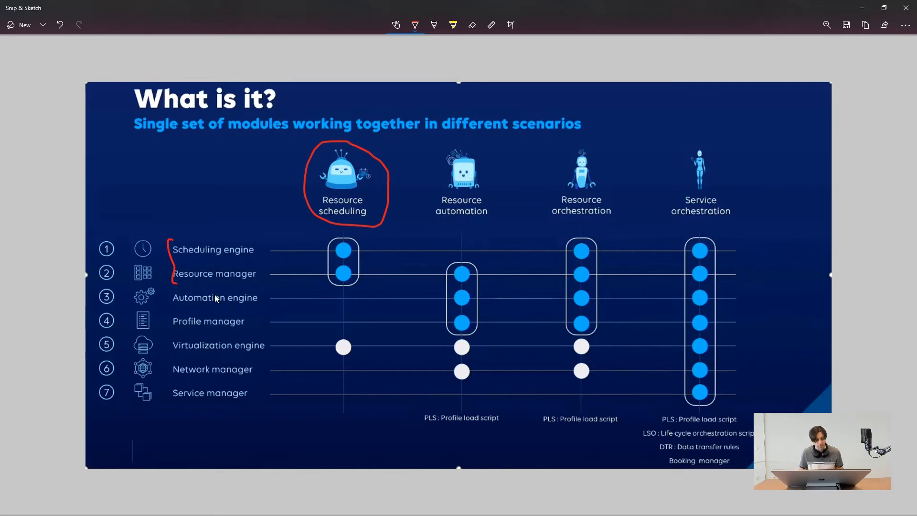
left_click_drag(194, 291, 210, 303)
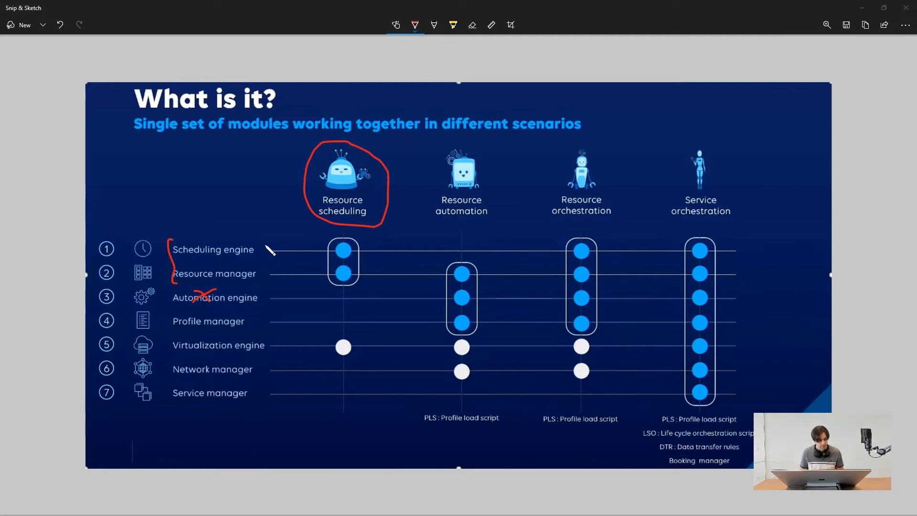
- Switch to DataMiner, open Resource Scheduling and set the timeline date to 22/07/2022
key("alt+Tab")
left_click(139, 129)
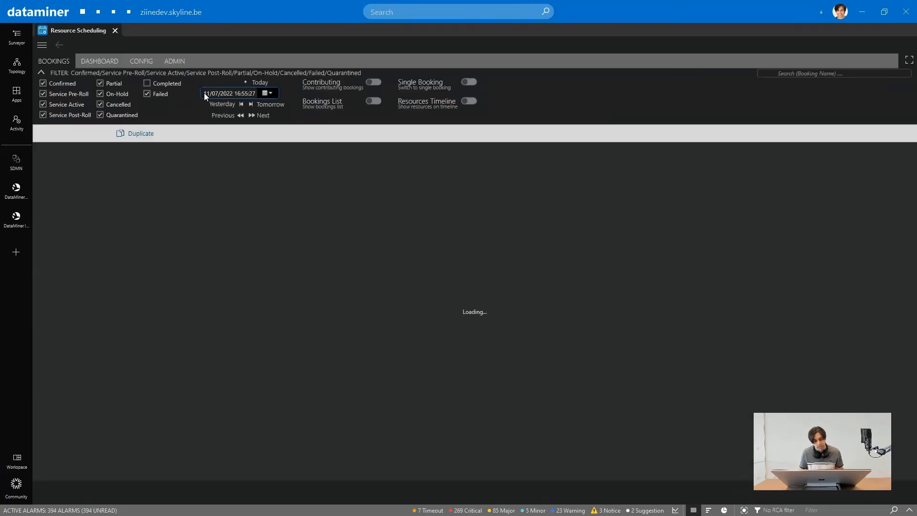
left_click_drag(204, 93, 211, 93)
type("22")
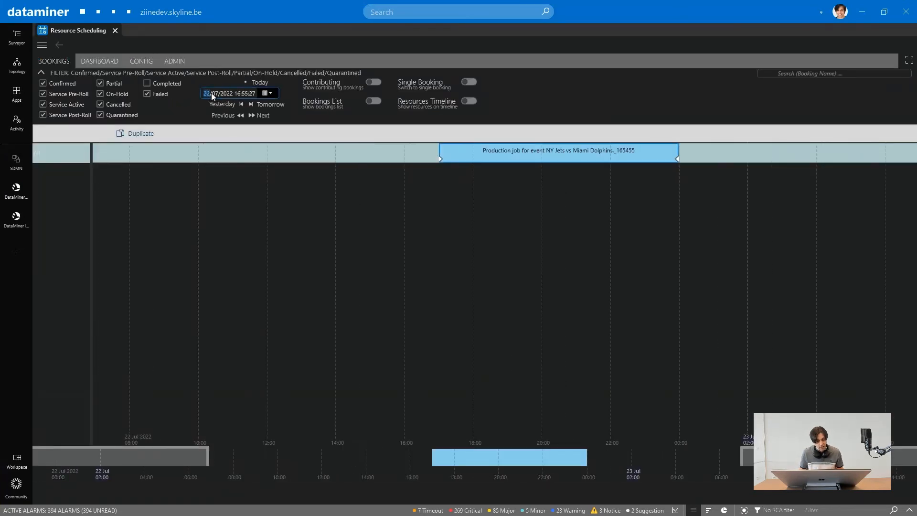
- Show the resources of the NY Jets vs Miami Dolphins booking on the timeline and close Resource Scheduling
left_click(505, 155)
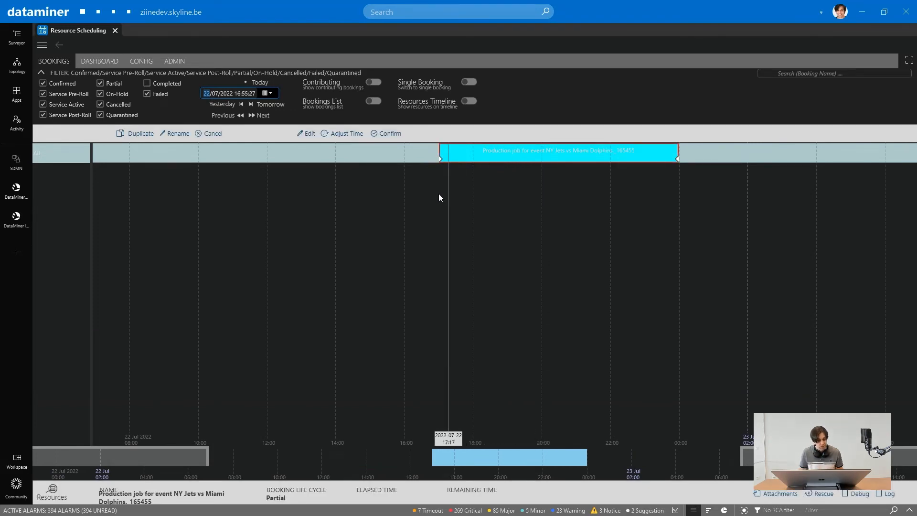
left_click(47, 497)
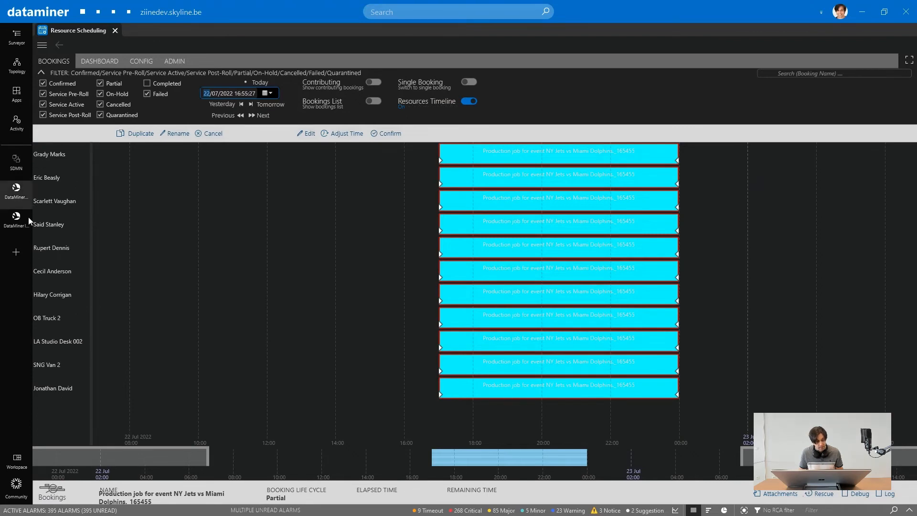
left_click(115, 31)
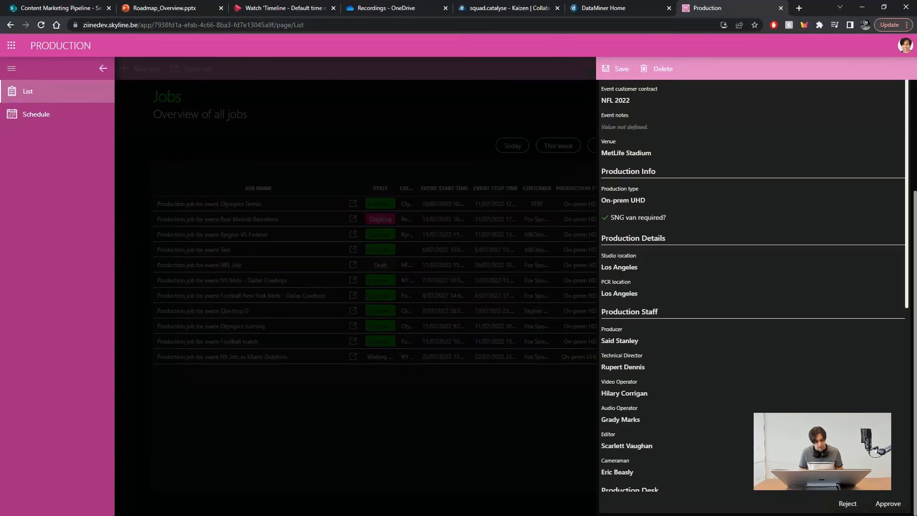
- Switch to the Production app in the browser and approve the NY Jets vs Miami Dolphins job
left_click(887, 505)
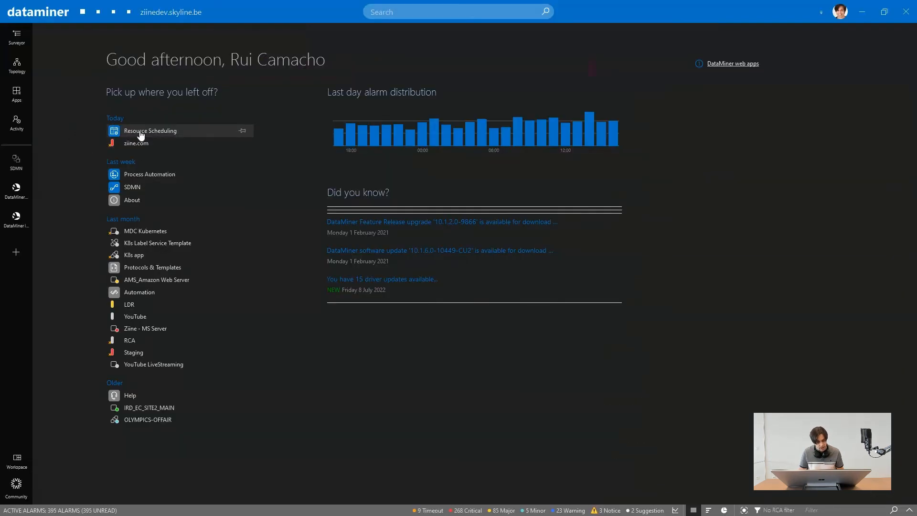
- Reopen Resource Scheduling in DataMiner at day 22 and check the job's workflow stage in the Production app
left_click(143, 130)
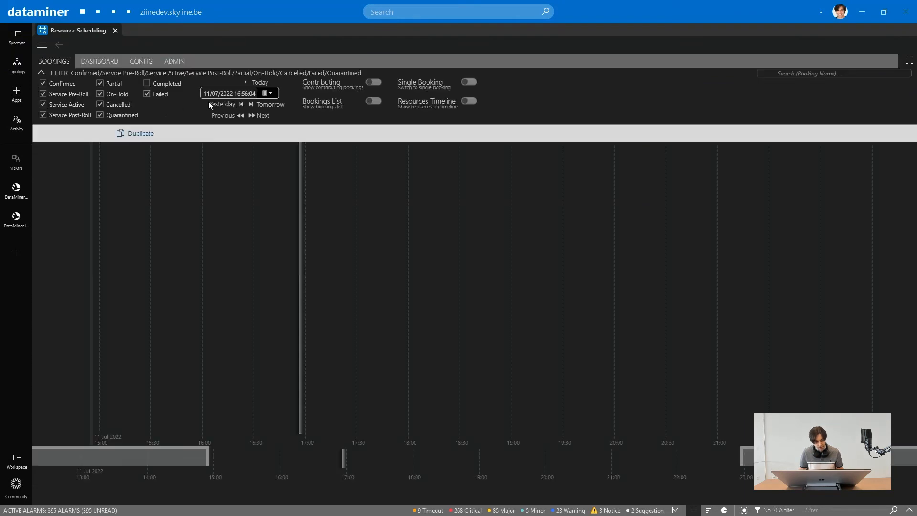
type("22")
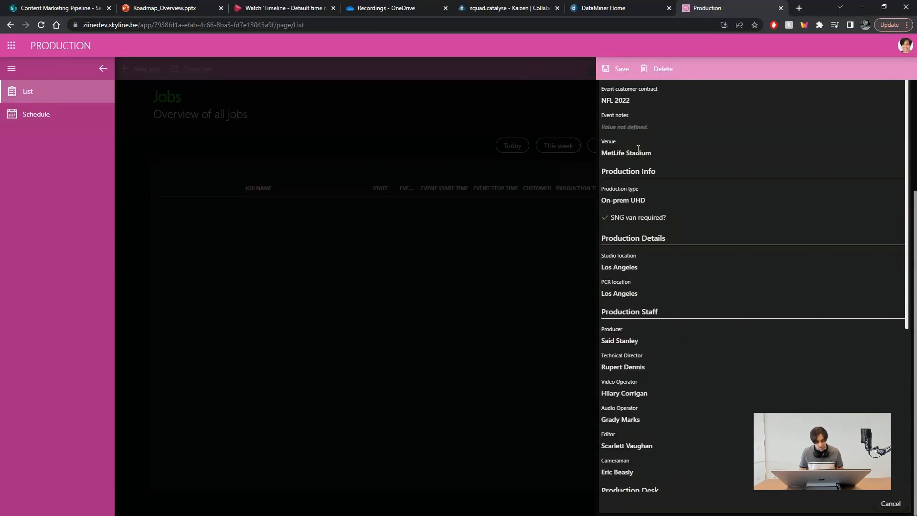
scroll(681, 214, "up", 5)
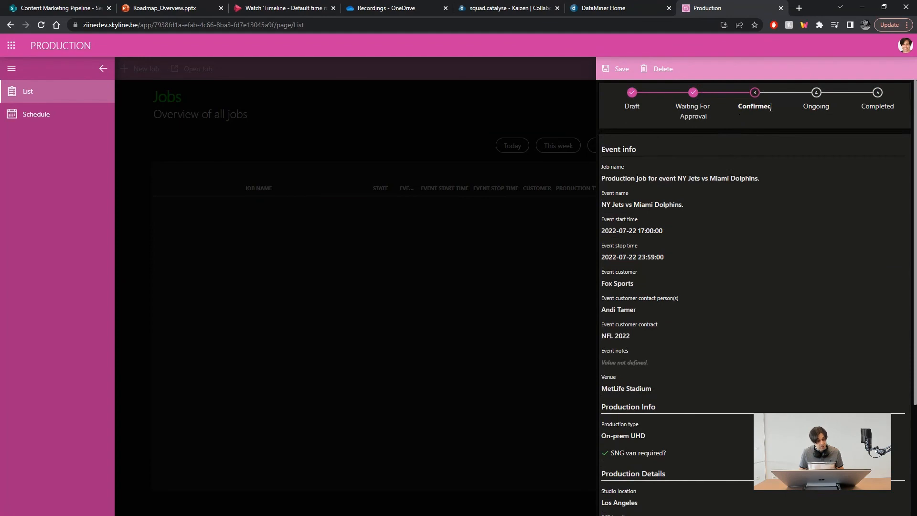